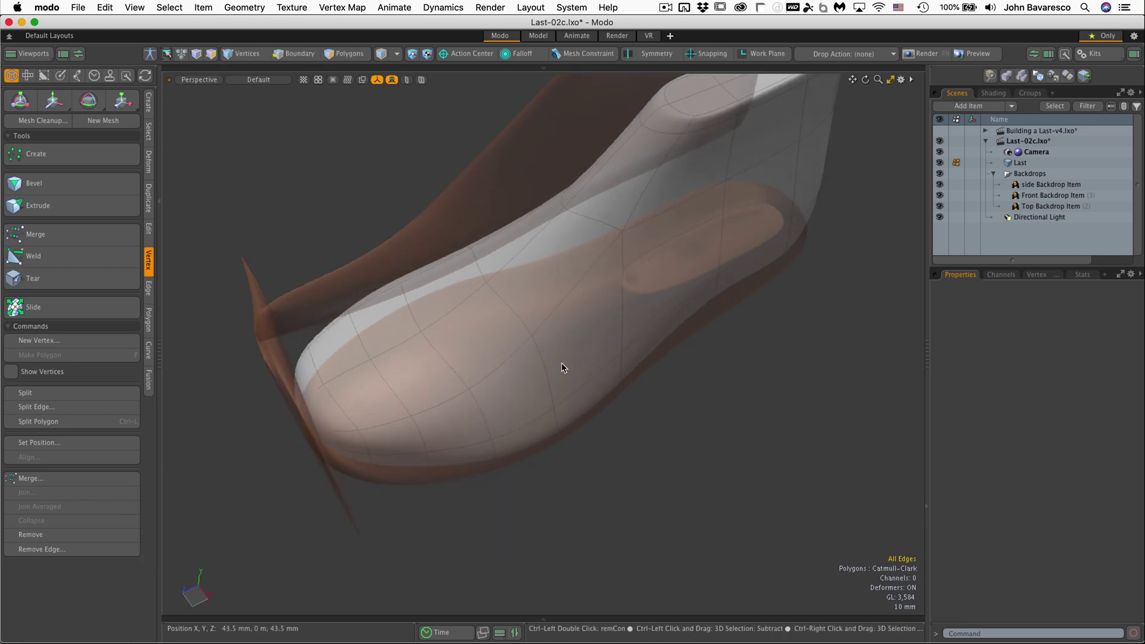
Step: Frame and centre the last in the Right view, then switch to the Front view
key("ctrl+space")
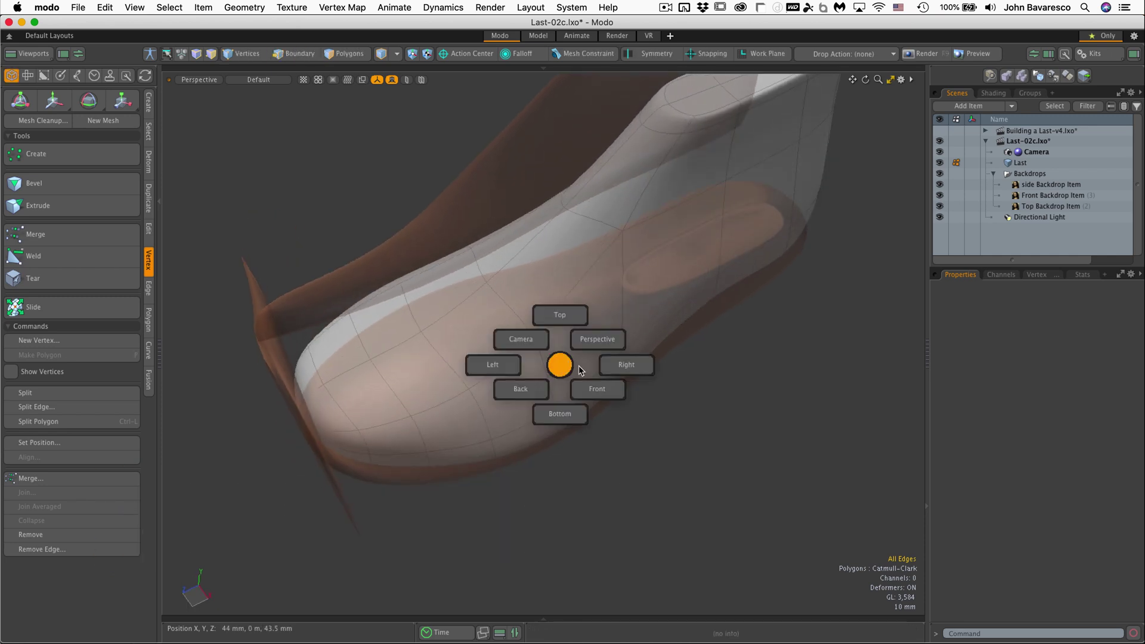
left_click(626, 364)
key("2")
key("a")
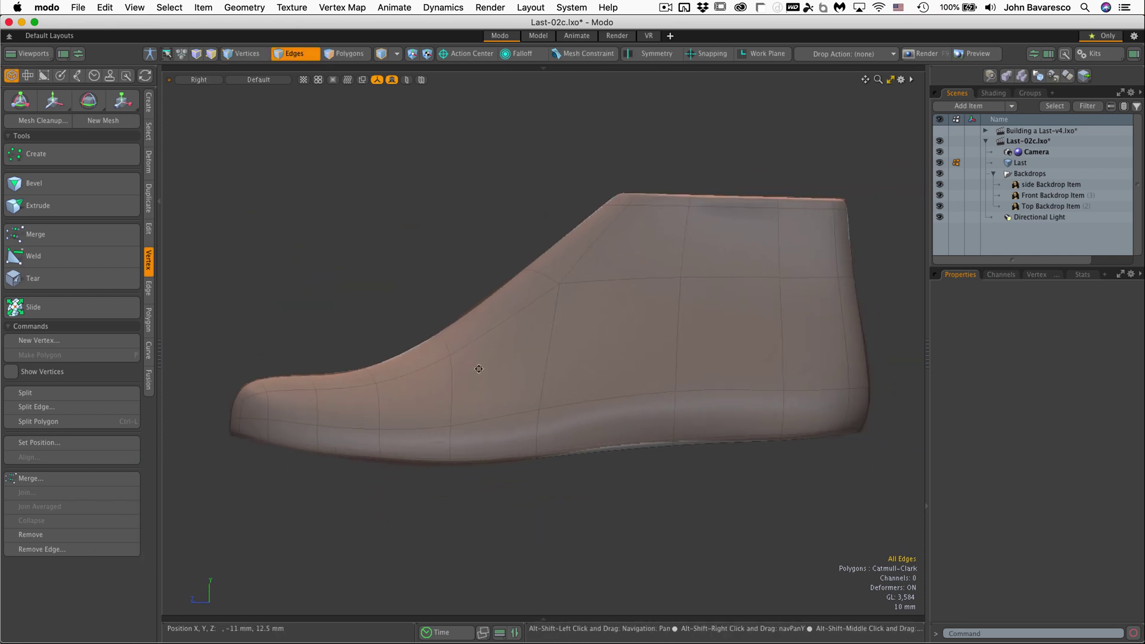
left_click_drag(478, 369, 554, 366, "alt+shift")
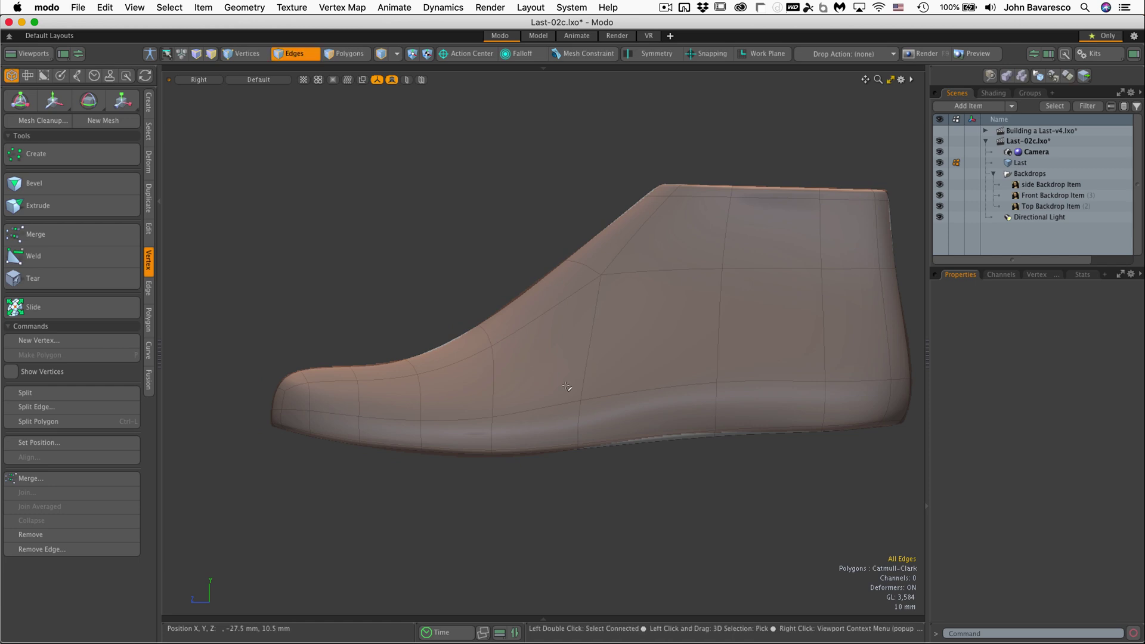
key("ctrl+space")
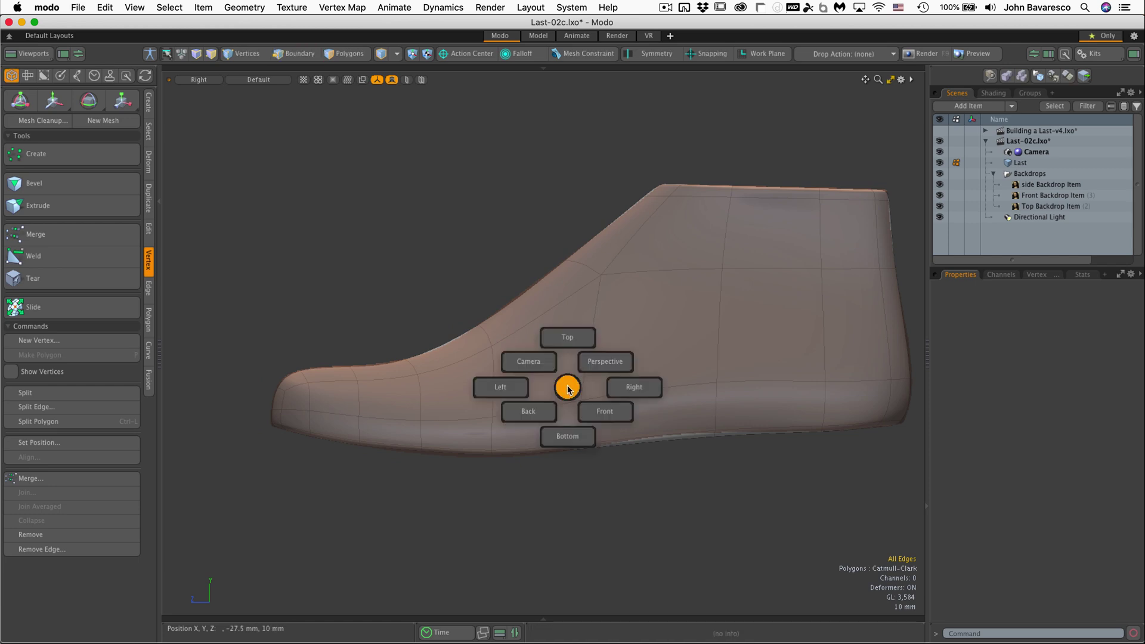
left_click(588, 409)
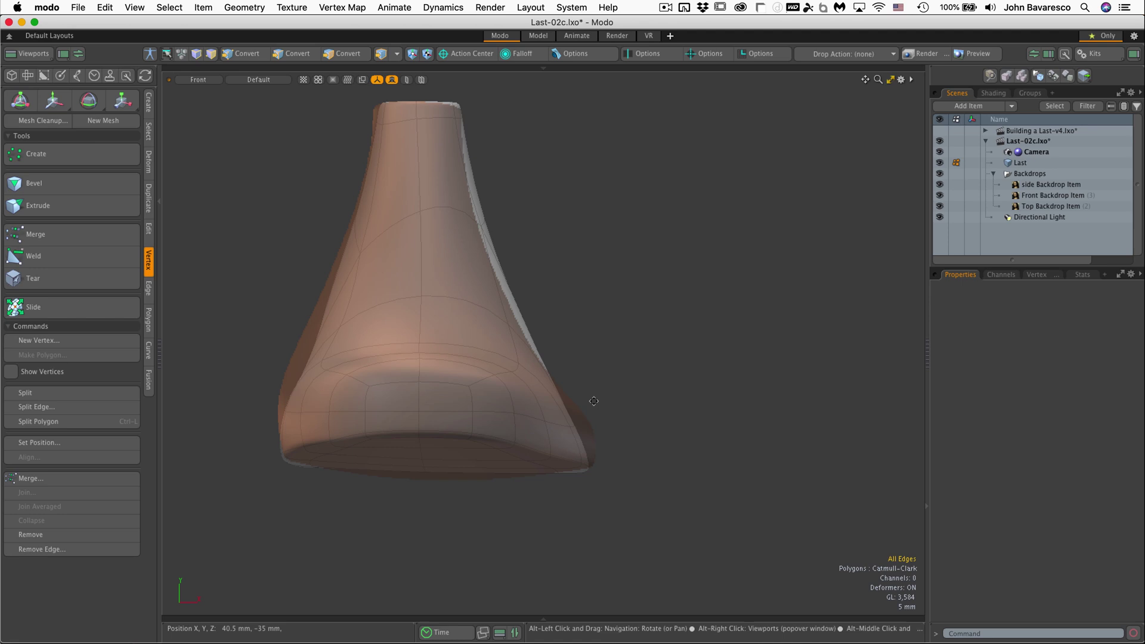
Step: Keep one lower-right flank edge selected, move it right along X, then ease it slightly back
left_click(585, 441, "ctrl")
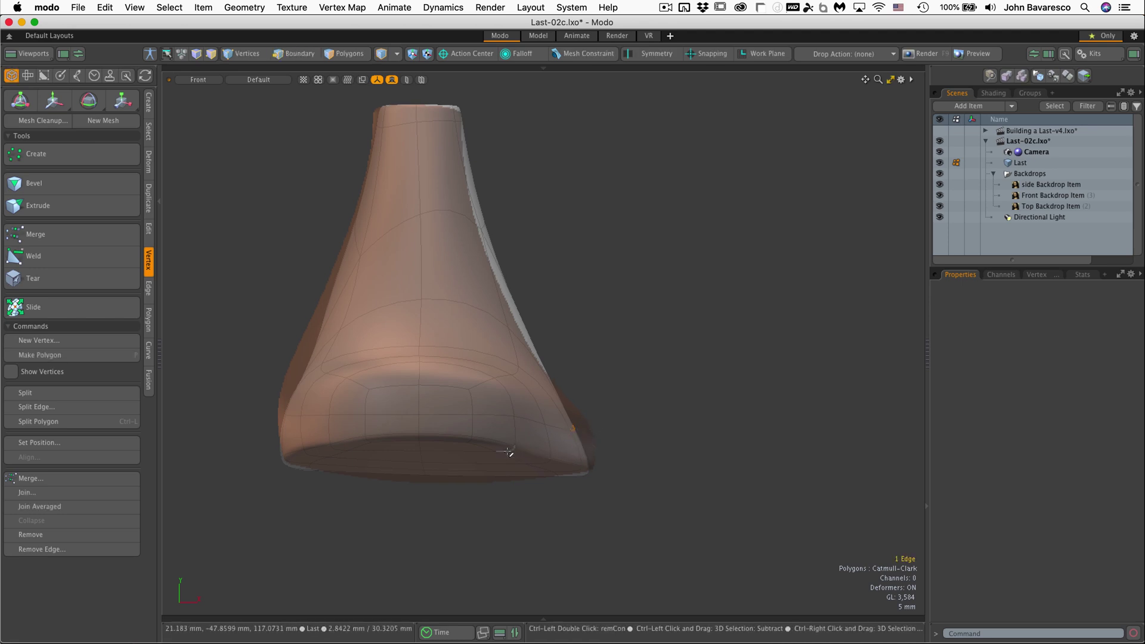
key("w")
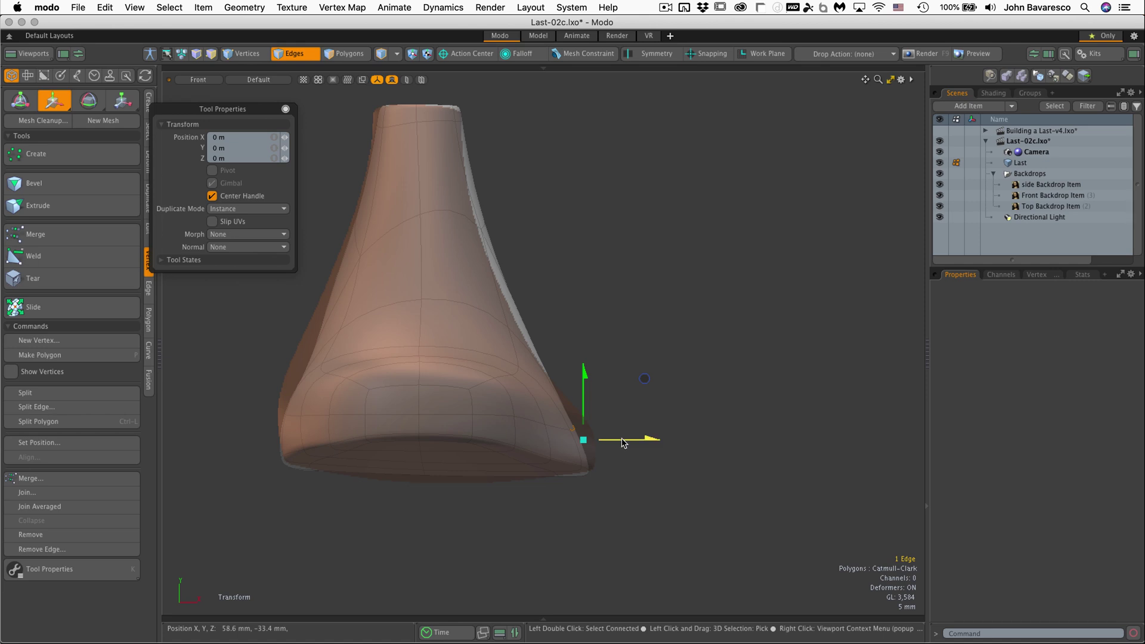
left_click_drag(646, 378, 666, 378)
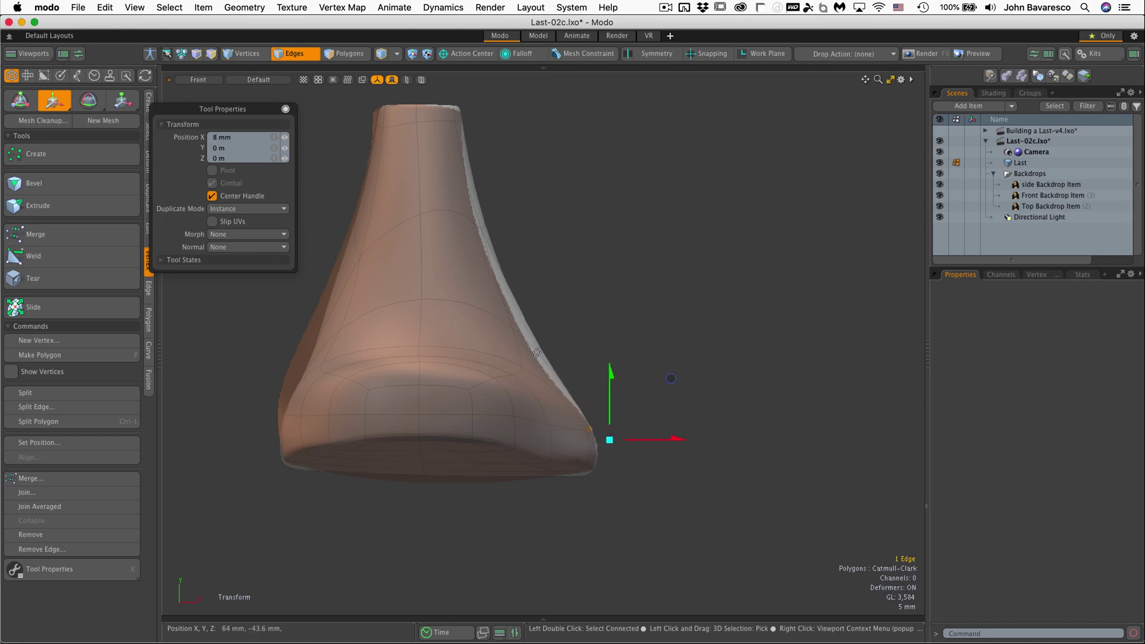
key("space")
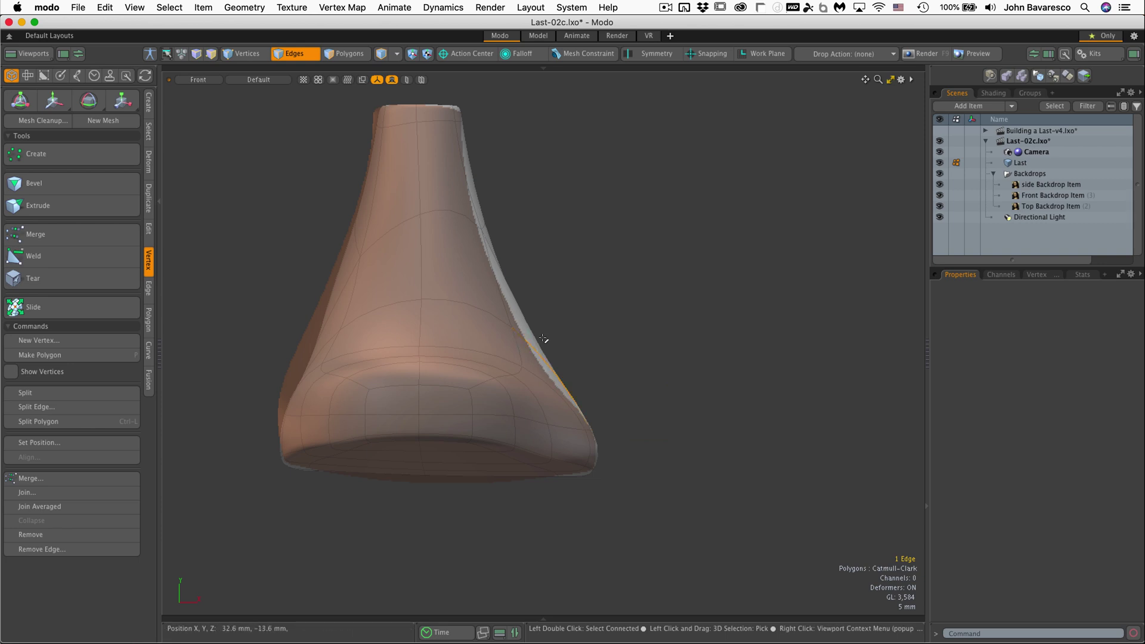
key("w")
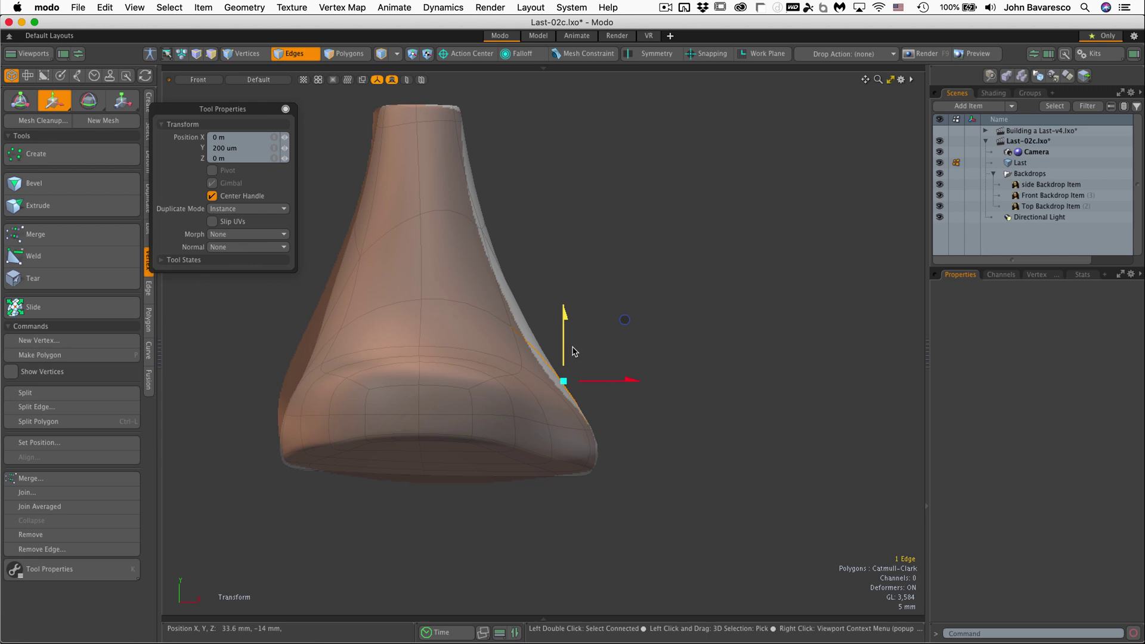
left_click_drag(609, 382, 600, 382)
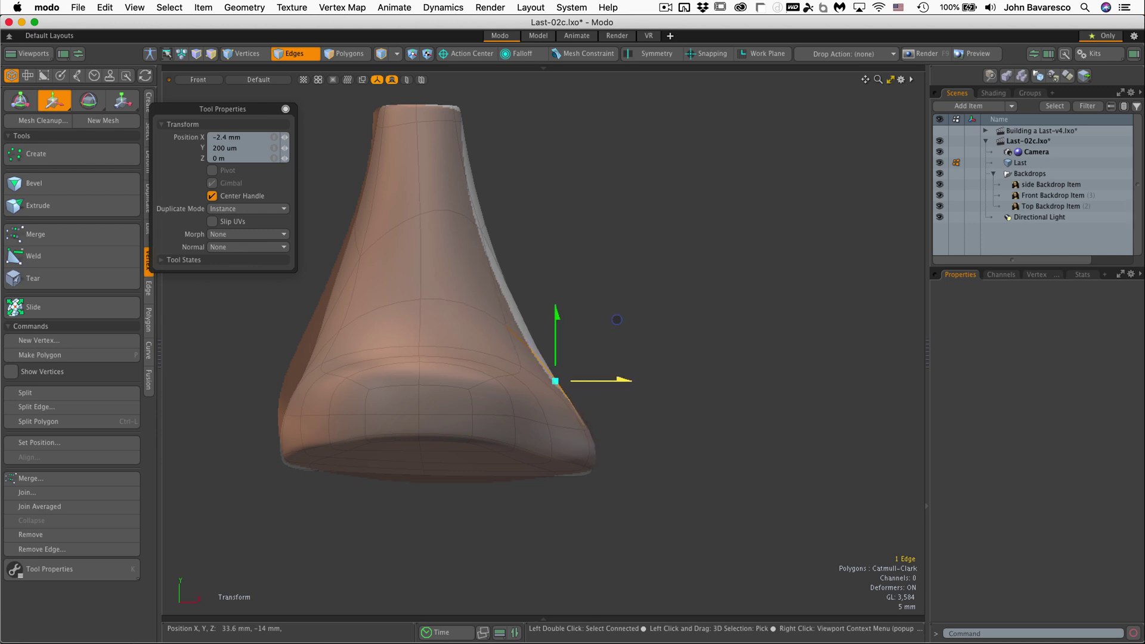
key("space")
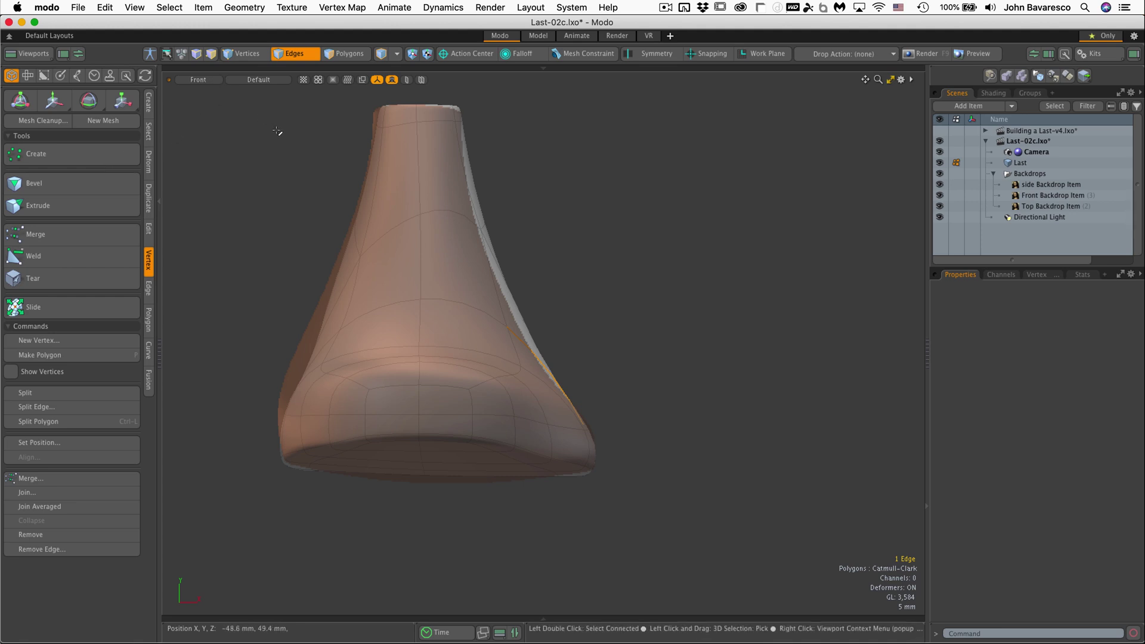
Step: Shift the neck edge left, then slightly right, toward the front backdrop sketch
key("t")
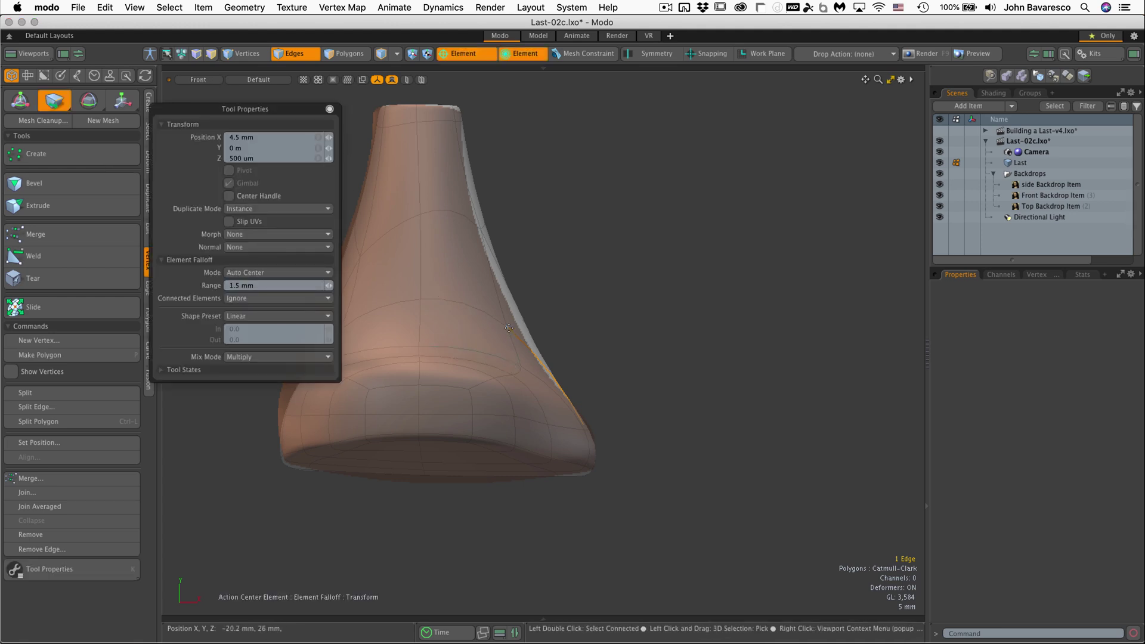
left_click_drag(550, 324, 541, 324)
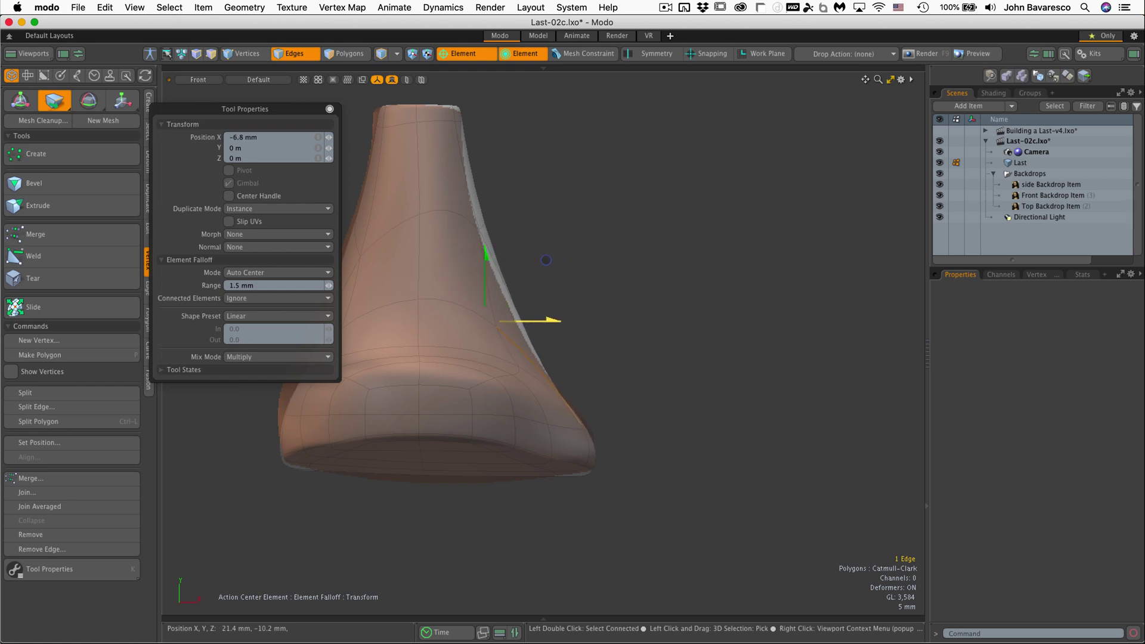
key("space")
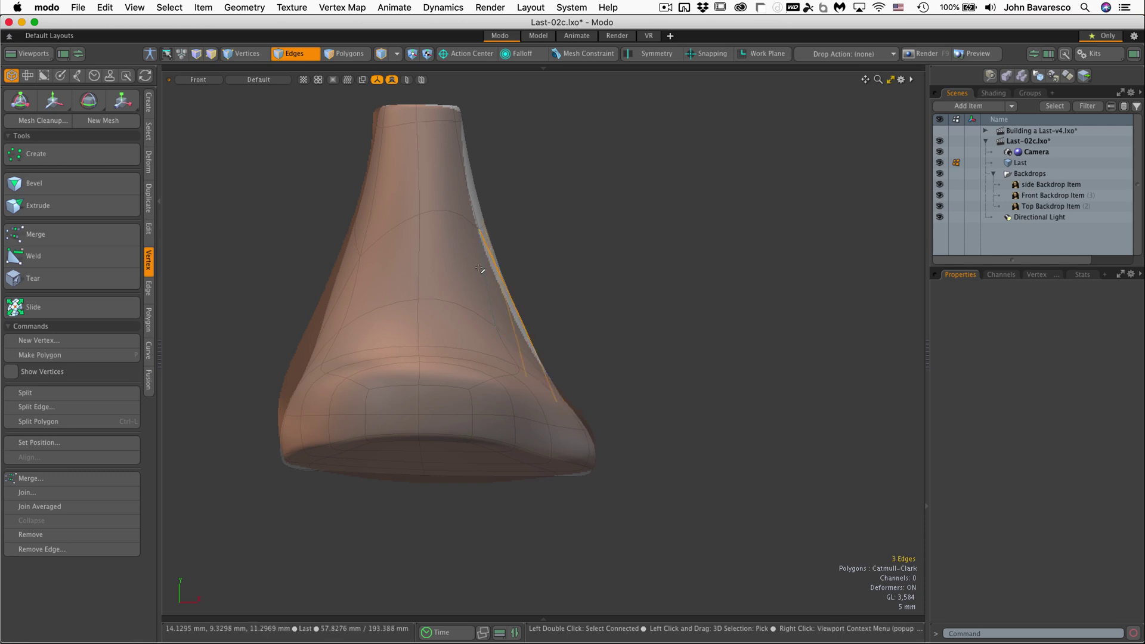
key("shift")
left_click(562, 275)
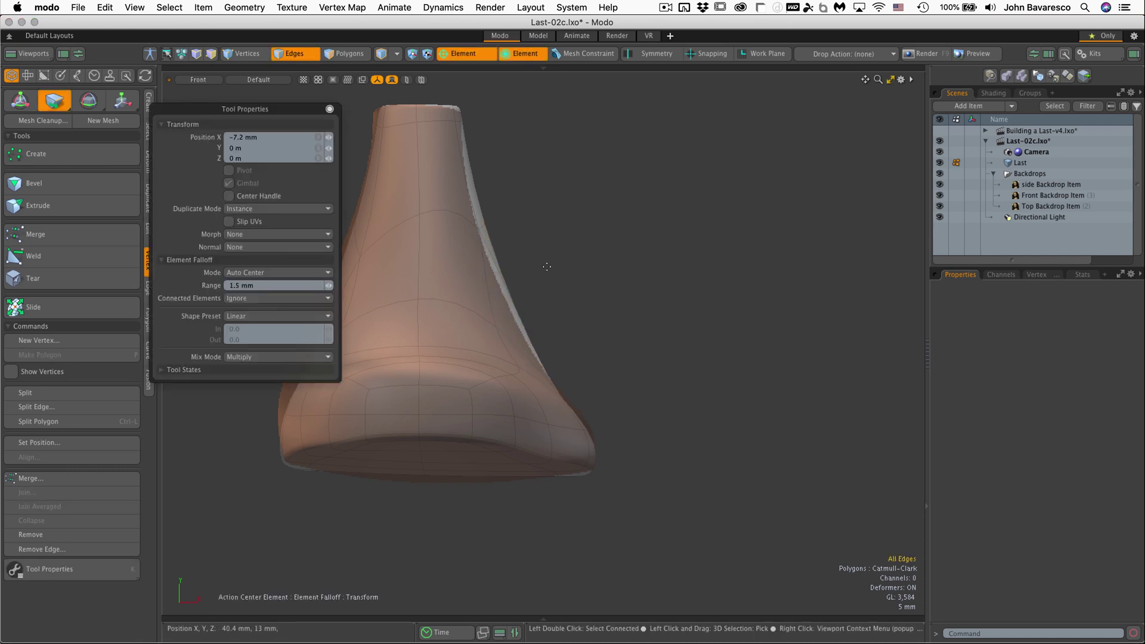
key("t")
left_click_drag(481, 232, 519, 145)
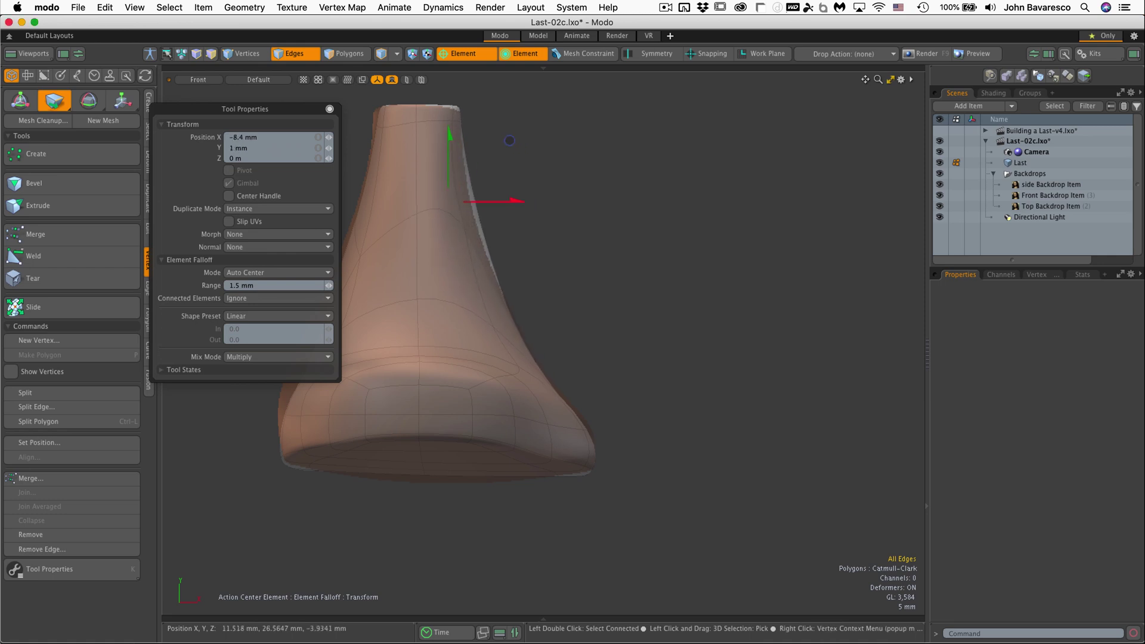
key("space")
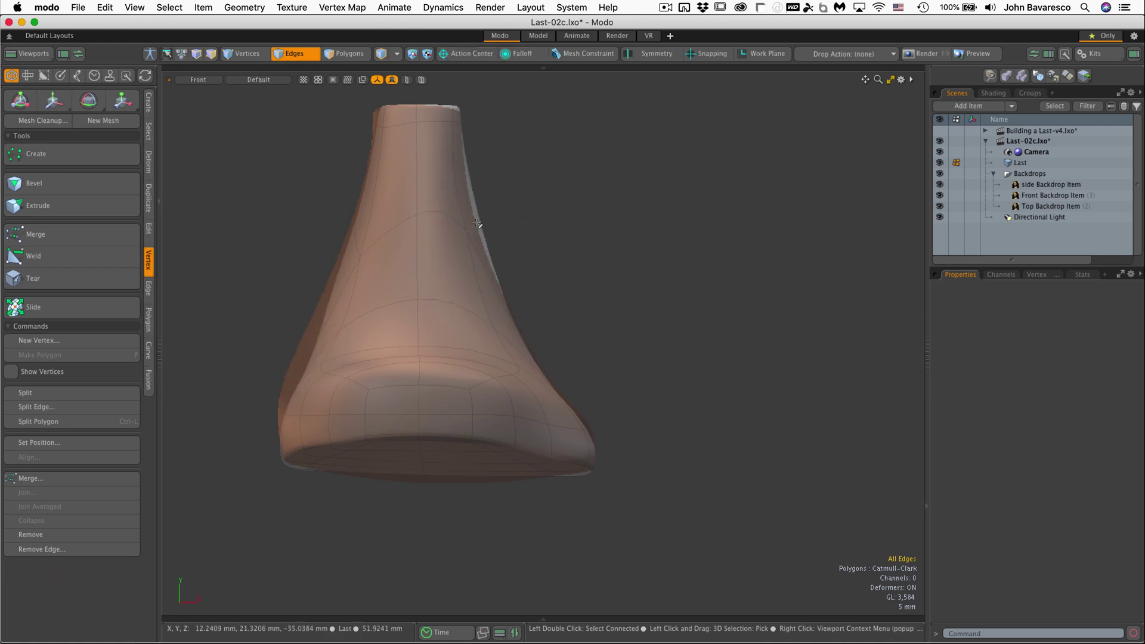
Step: Pick the neck's right edge and pull the lower-left flank outward to bulge
key("t")
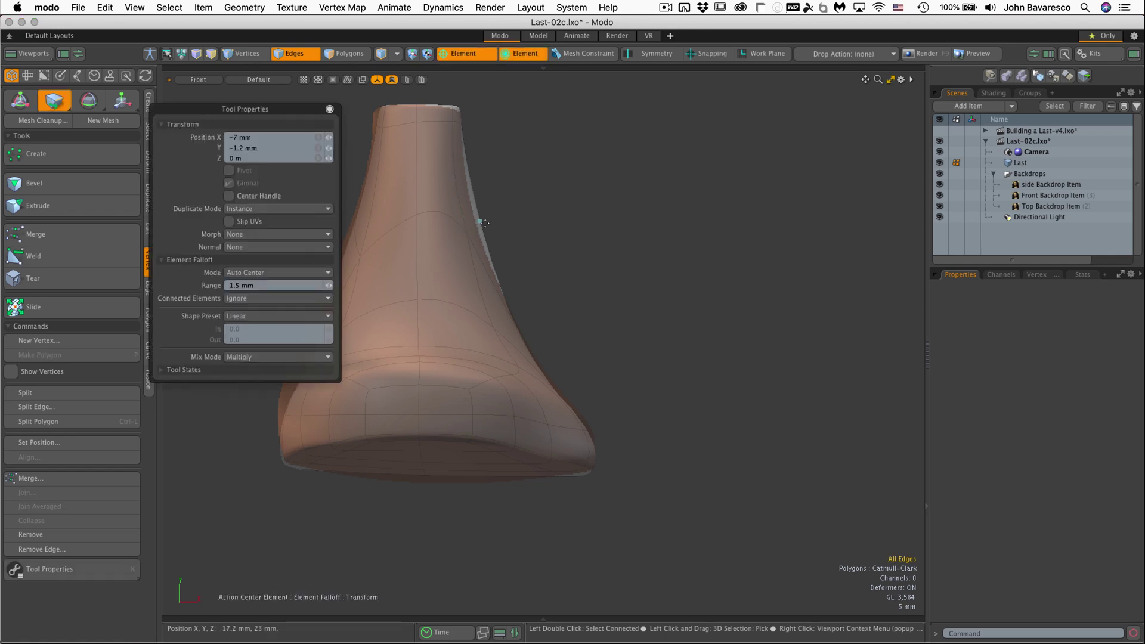
left_click(480, 226)
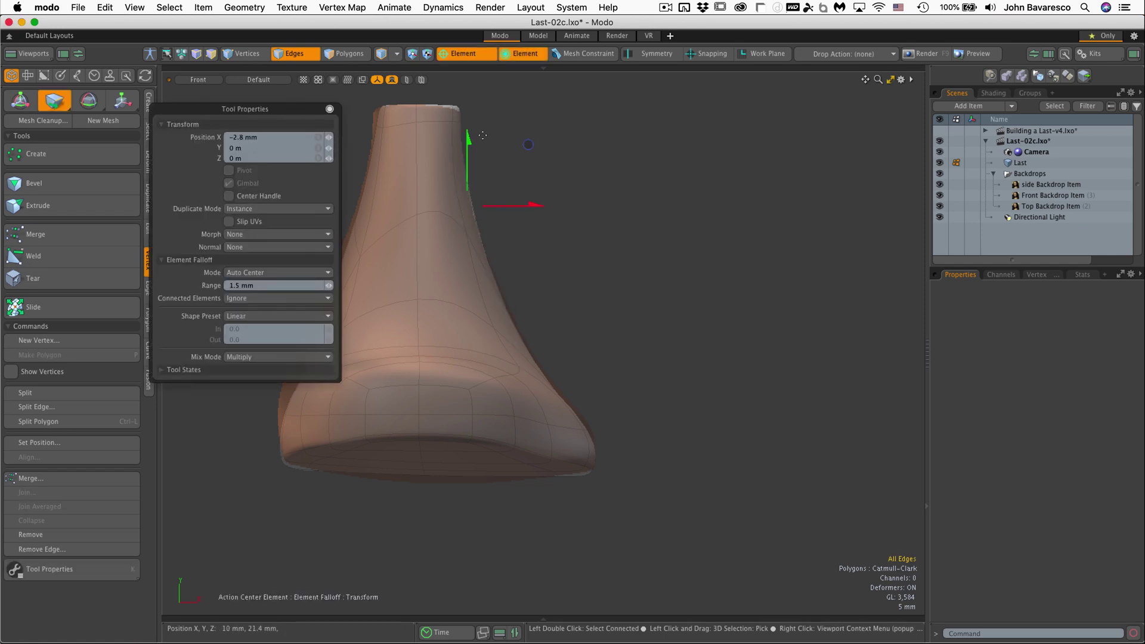
left_click_drag(483, 136, 510, 331, "alt")
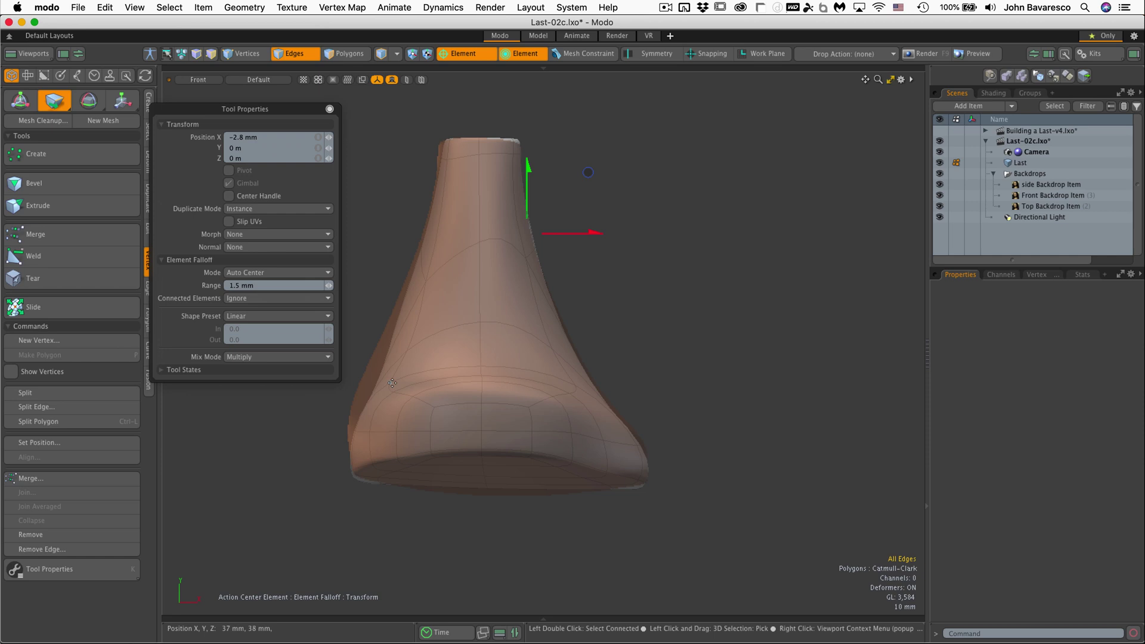
left_click(374, 388)
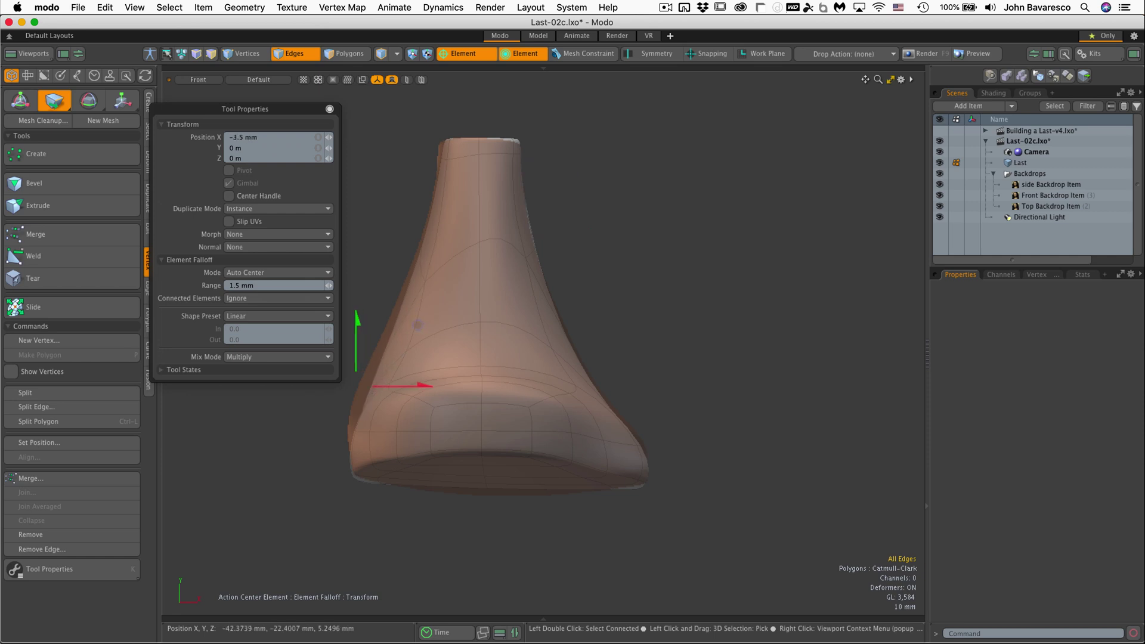
left_click_drag(417, 325, 403, 320)
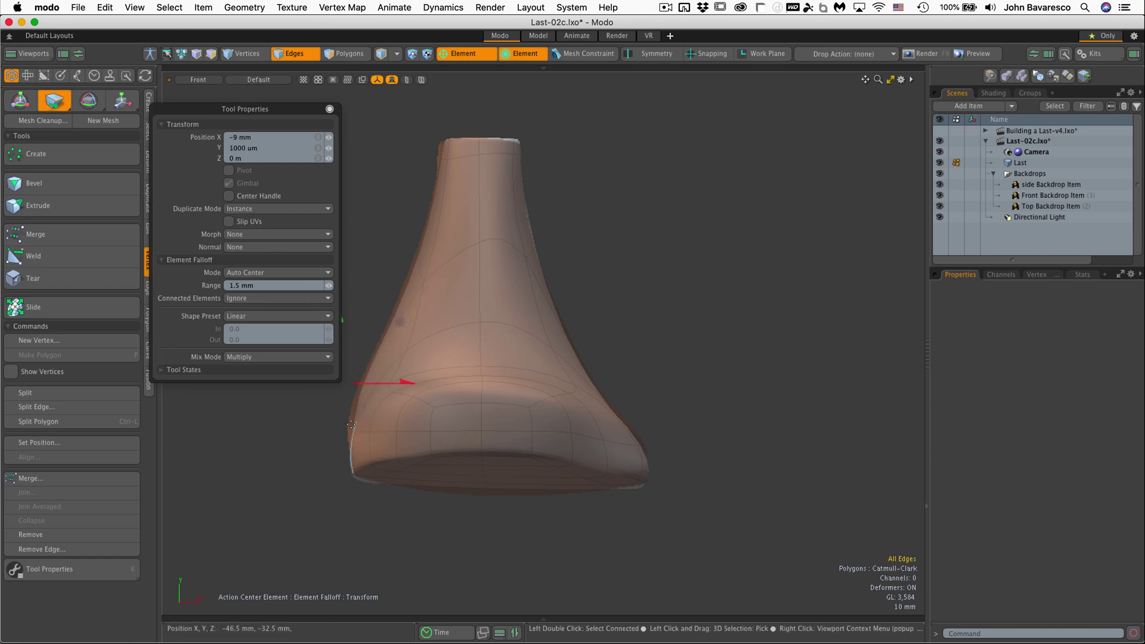
left_click_drag(351, 418, 343, 419)
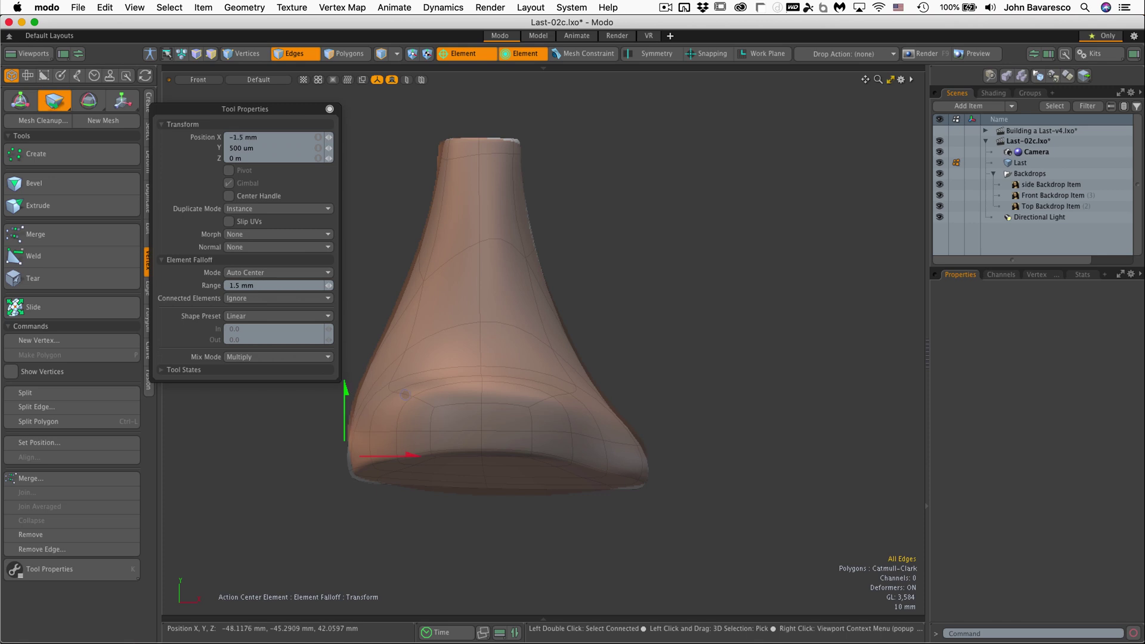
left_click(351, 418)
Step: Push the lower-right flank edge up and outward to match the sketch
left_click(403, 306)
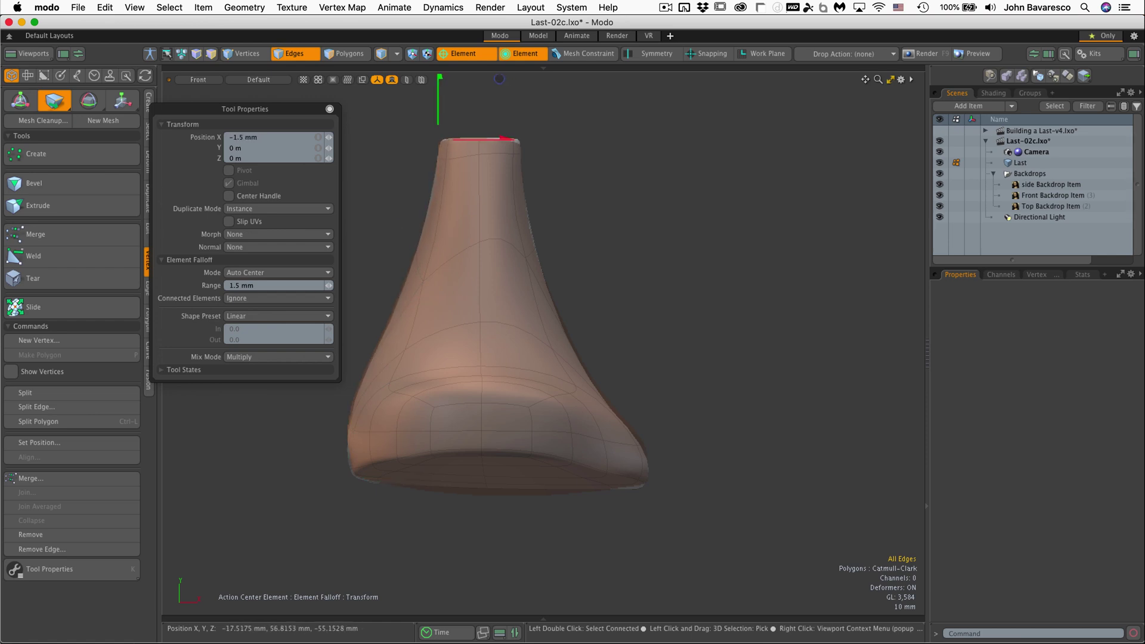
scroll(631, 316, "up", 6)
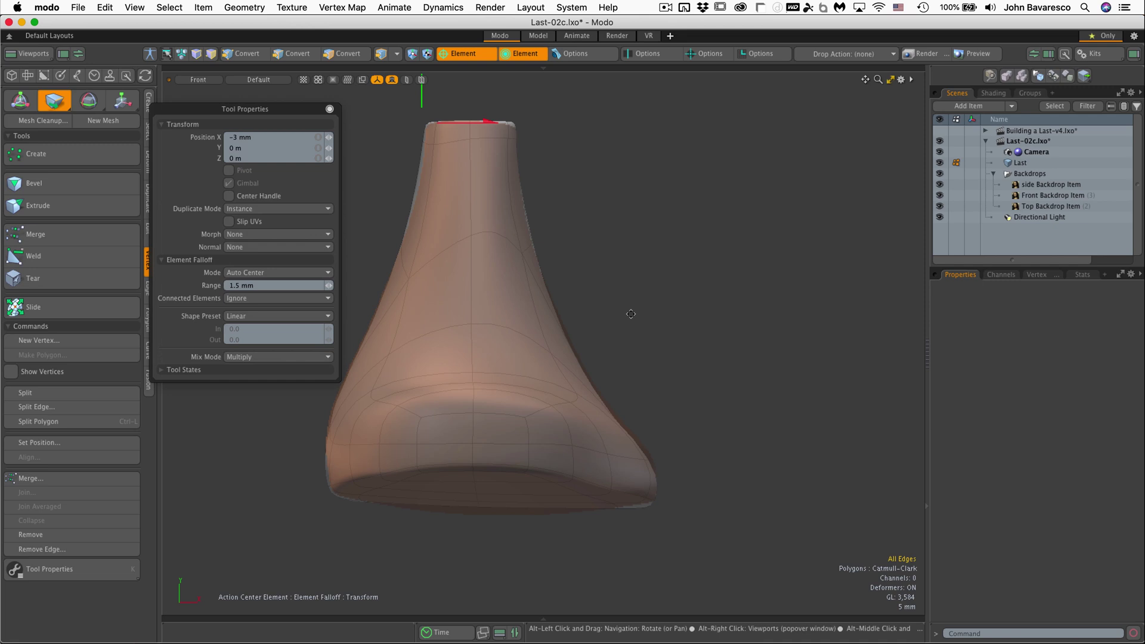
left_click(636, 430)
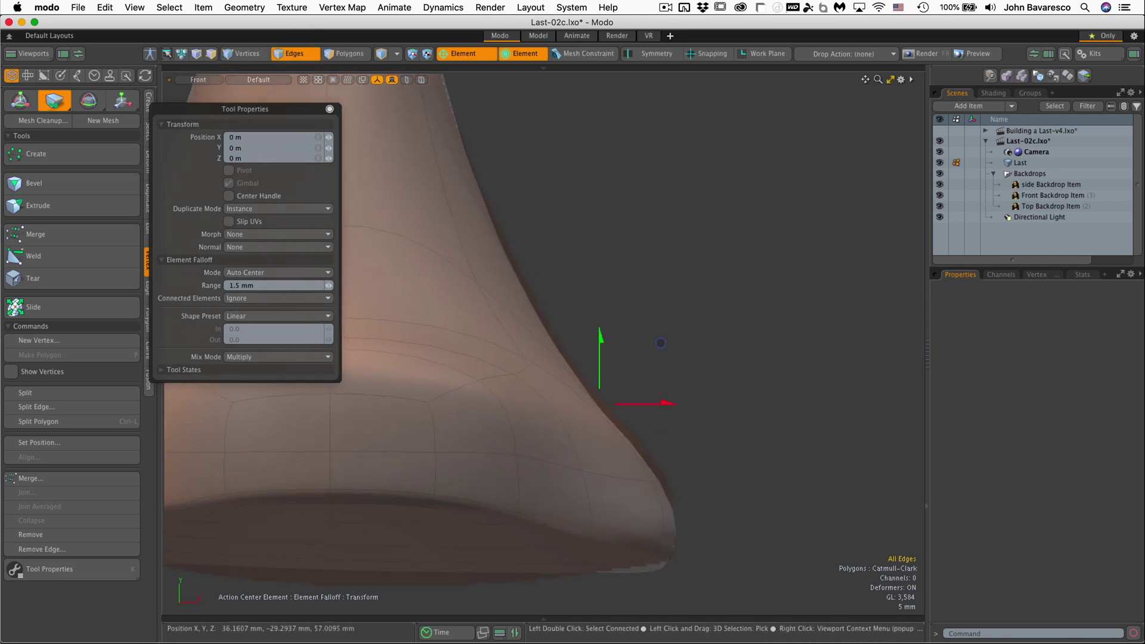
left_click_drag(661, 341, 663, 334)
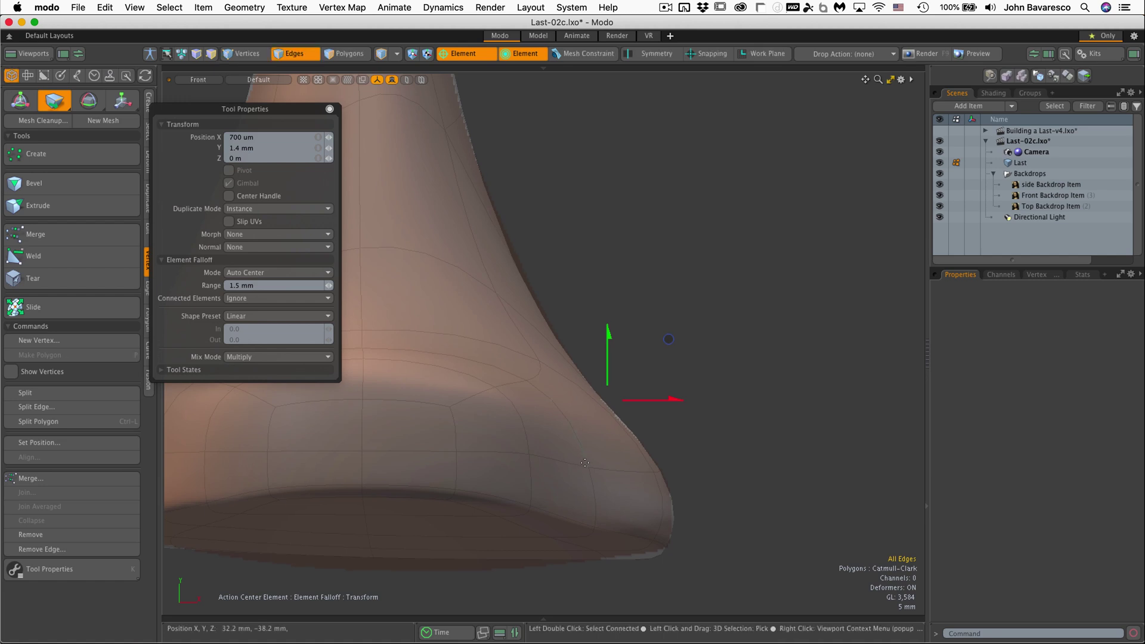
left_click_drag(586, 467, 587, 466)
Step: Show the last as its unsmoothed cage in a Perspective view
key("space")
key("Tab")
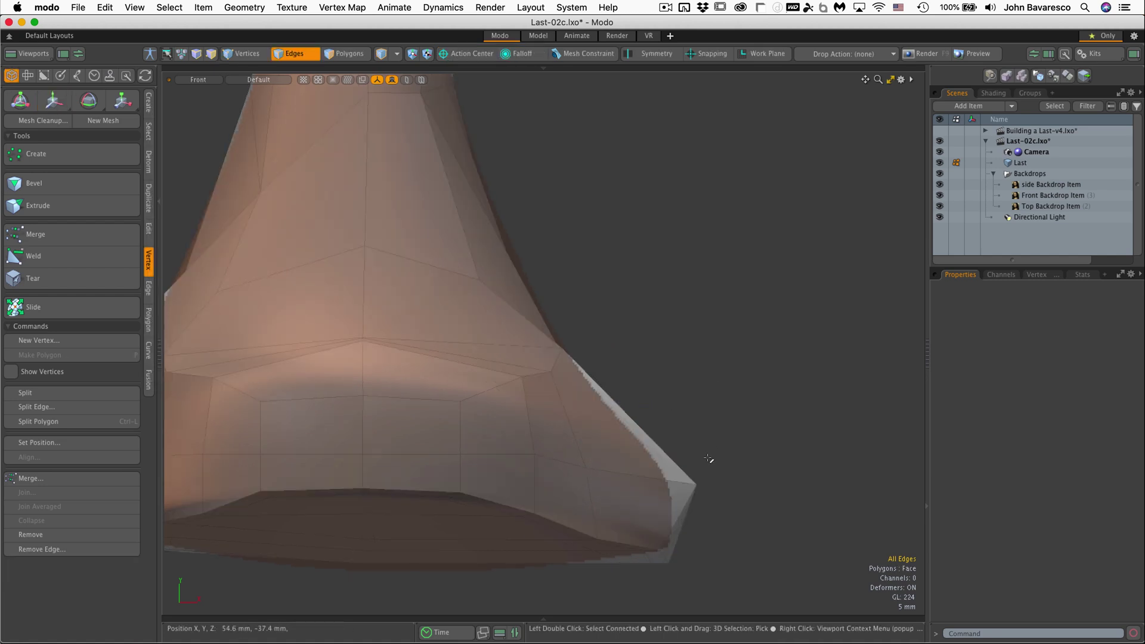
left_click_drag(685, 409, 495, 481, "alt")
right_click(681, 357, "alt")
left_click(719, 332)
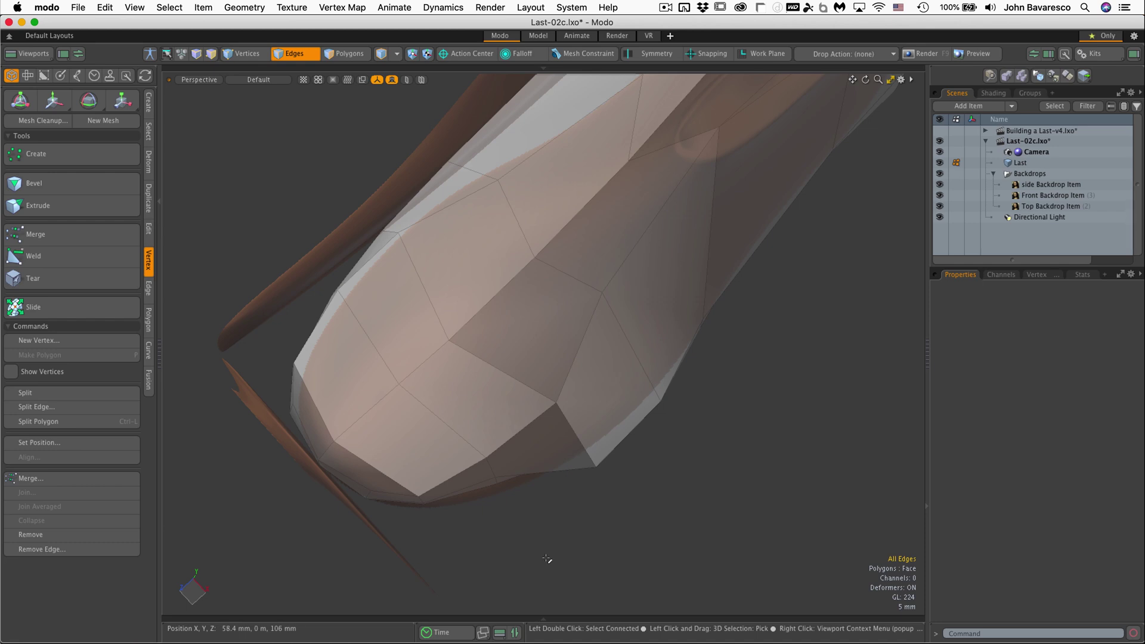
Step: Push the edge along the toe's underside down with the falloff move
key("t")
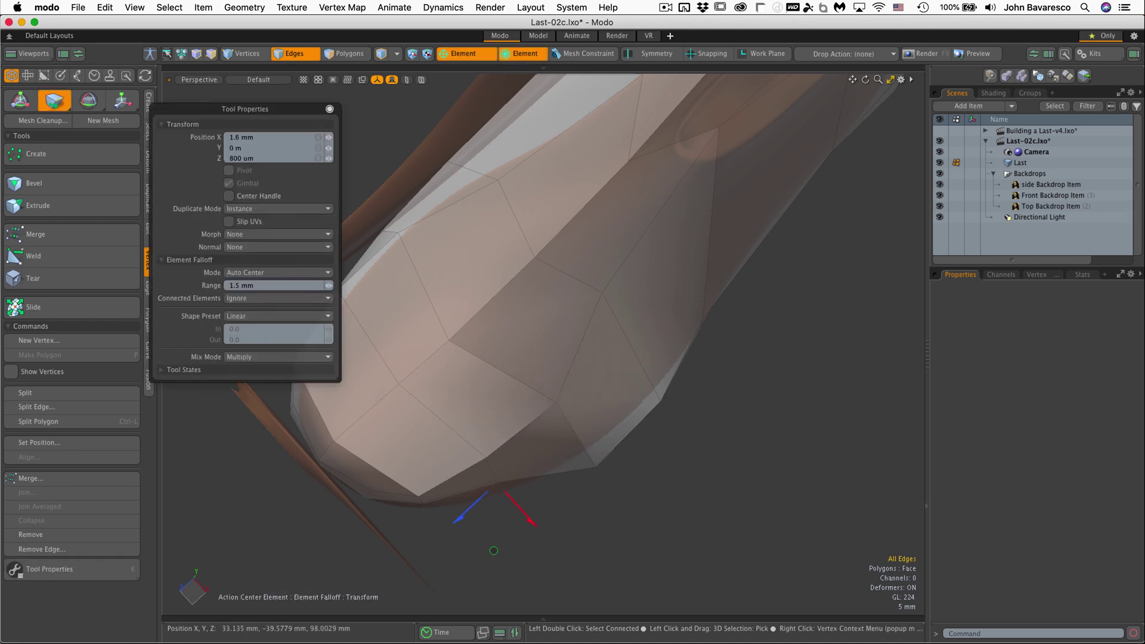
left_click_drag(497, 477, 489, 531, "alt")
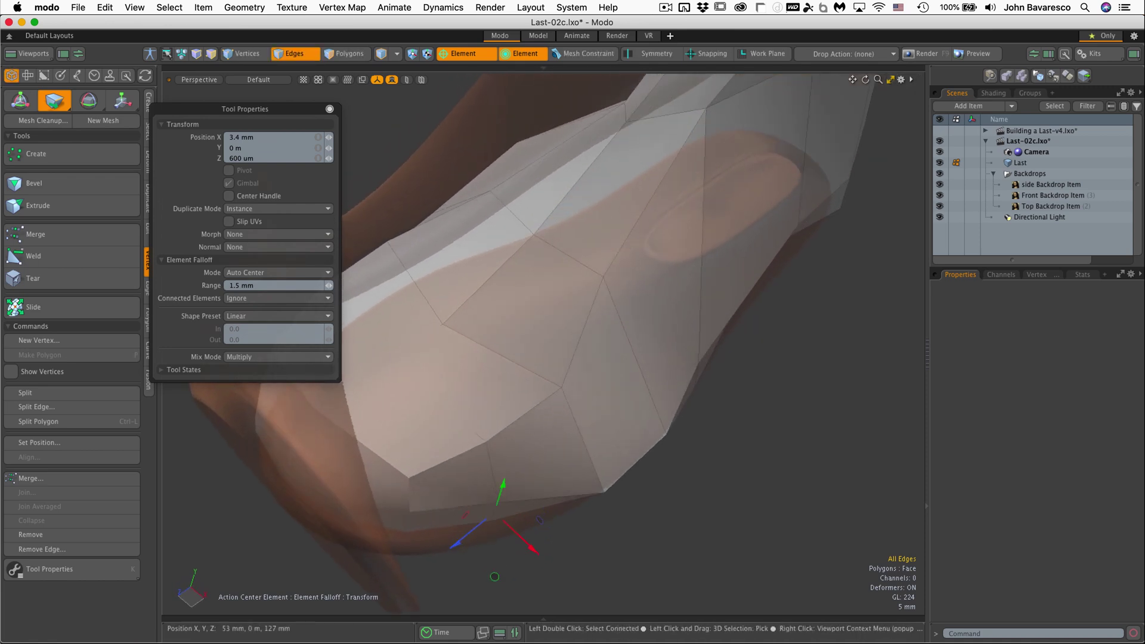
left_click_drag(494, 577, 478, 499)
scroll(500, 585, "down", 5)
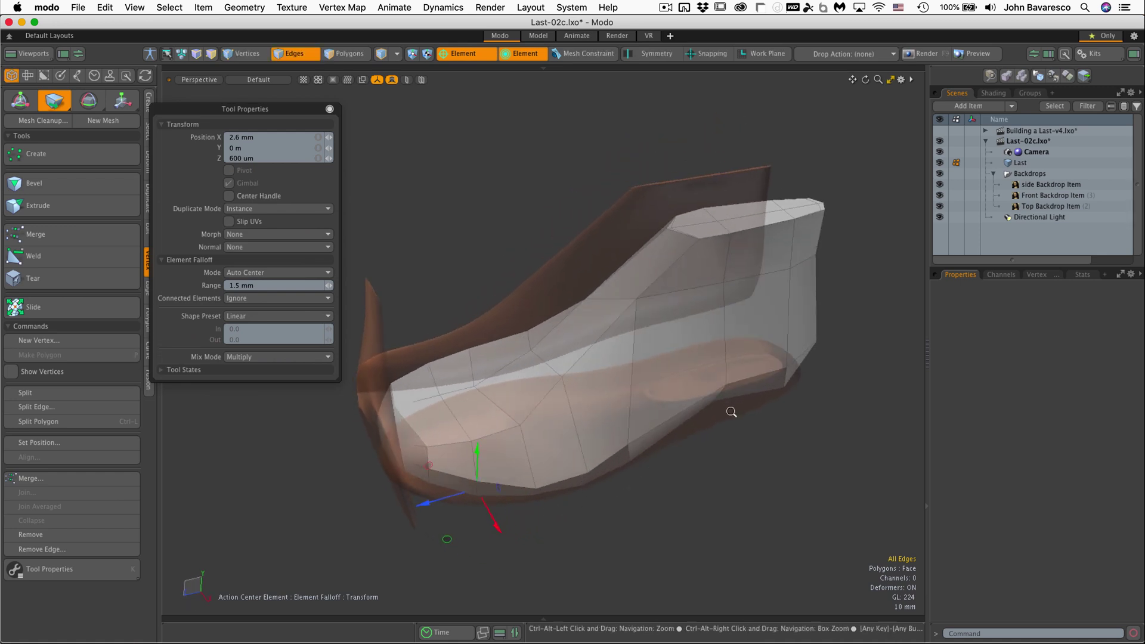
left_click_drag(730, 410, 576, 339, "alt")
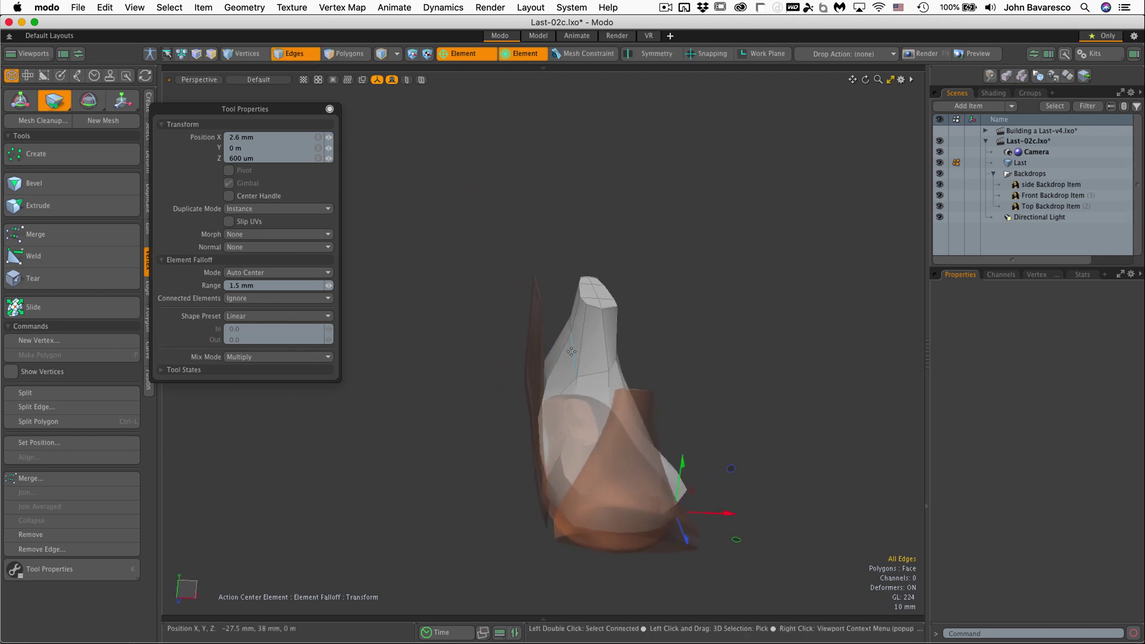
Step: Slide the upper-side edges 18.5% with Loop Slide, previewing the smoothed result
key("space")
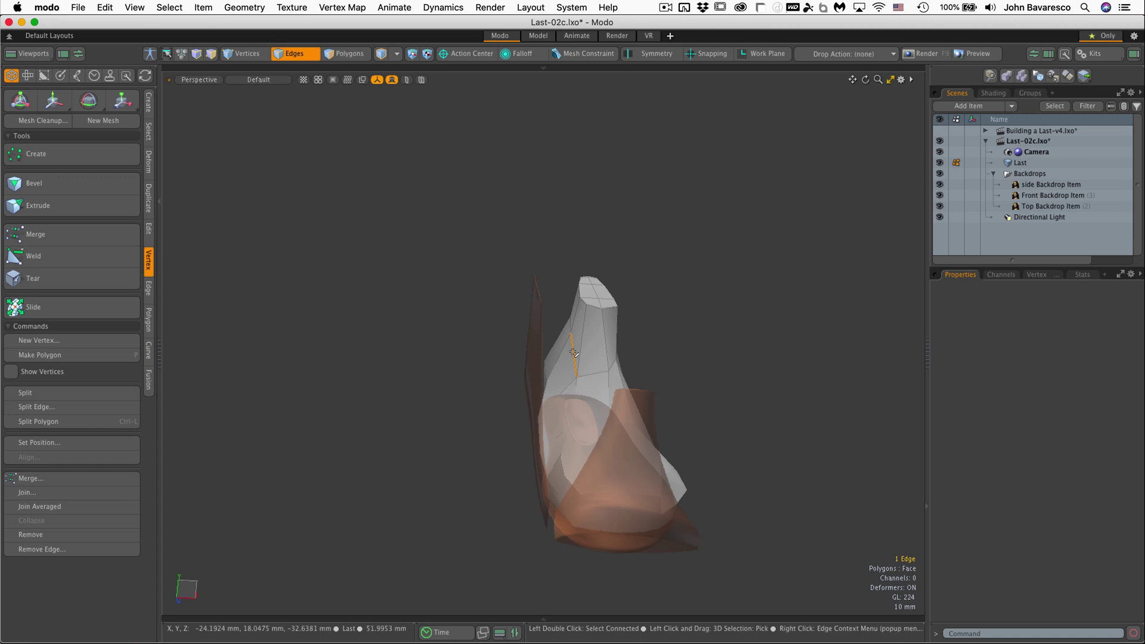
left_click(574, 350)
left_click_drag(598, 340, 592, 264, "alt")
key("k")
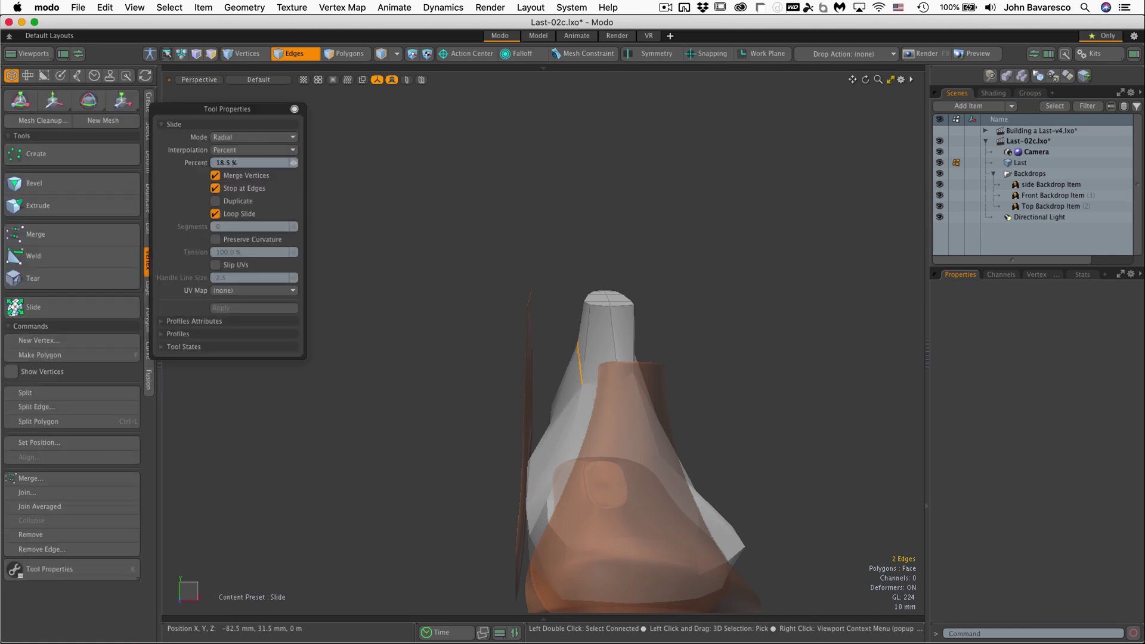
left_click_drag(557, 366, 589, 322, "alt")
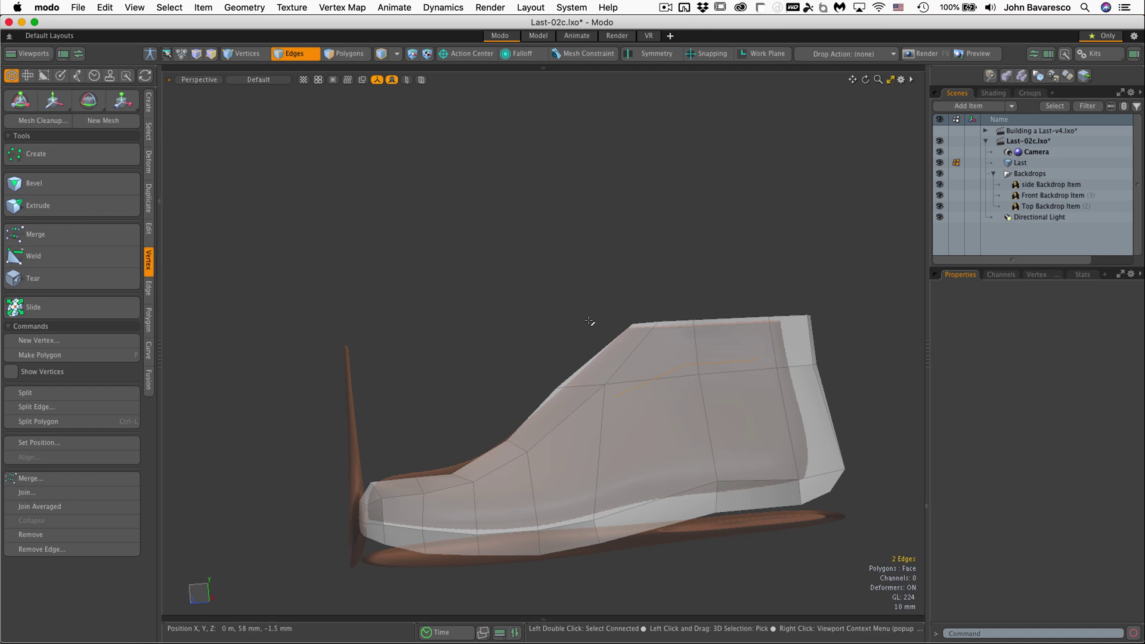
key("Tab")
left_click_drag(614, 391, 618, 343, "alt")
key("Tab")
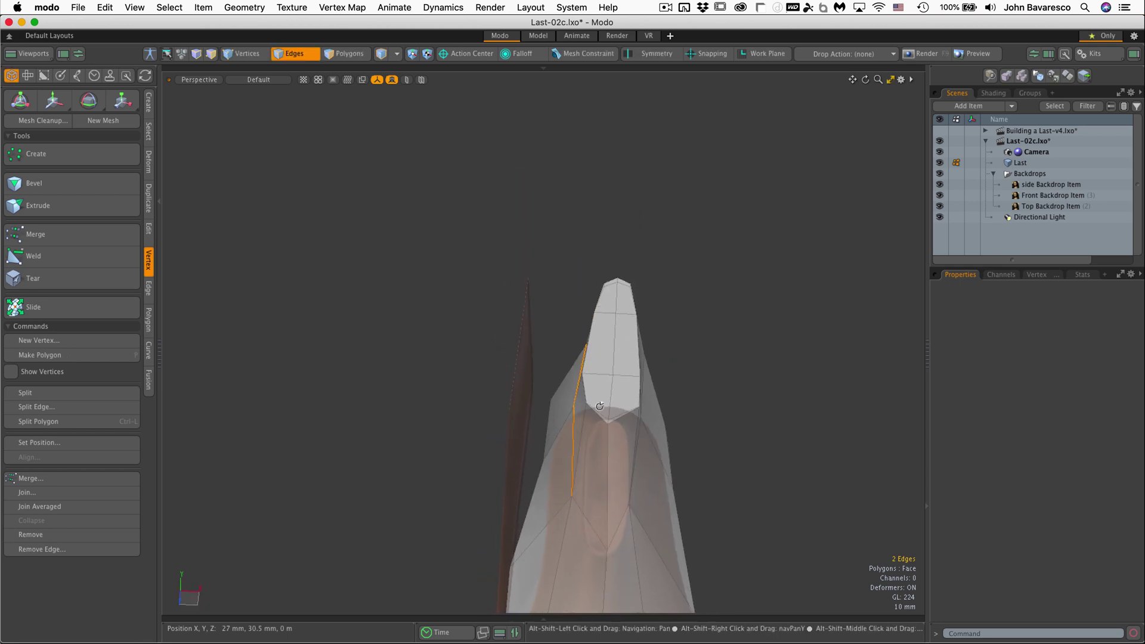
Step: Move the top edge -100 µm along X and turn subdivision display back on
left_click(618, 342)
key("w")
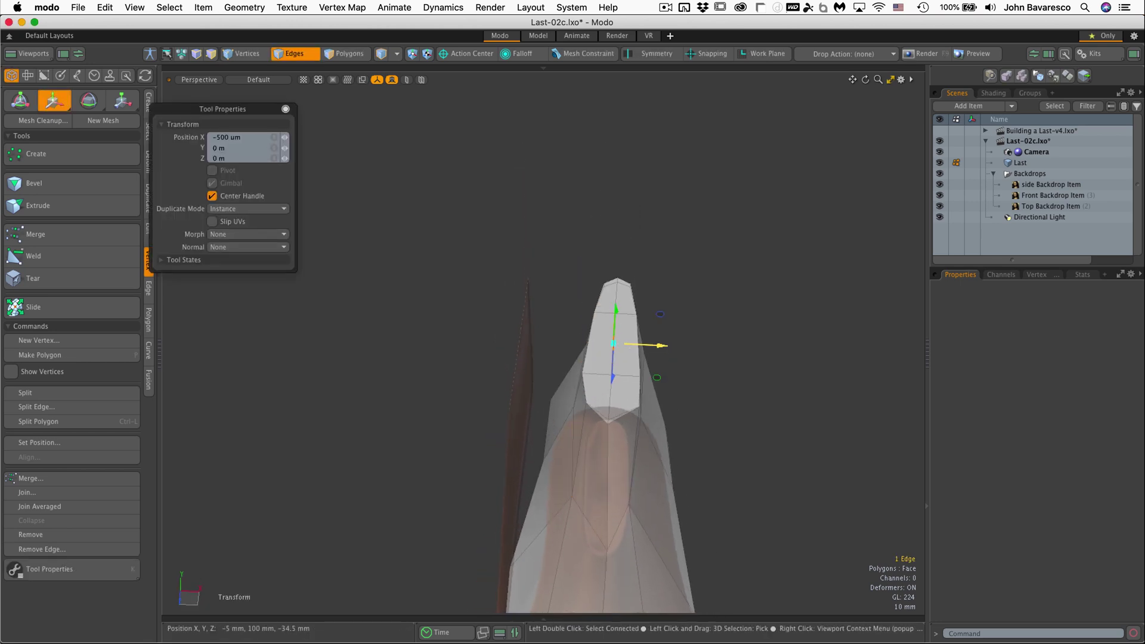
key("space")
left_click_drag(611, 359, 588, 460, "alt")
left_click_drag(621, 525, 608, 272, "alt")
key("Tab")
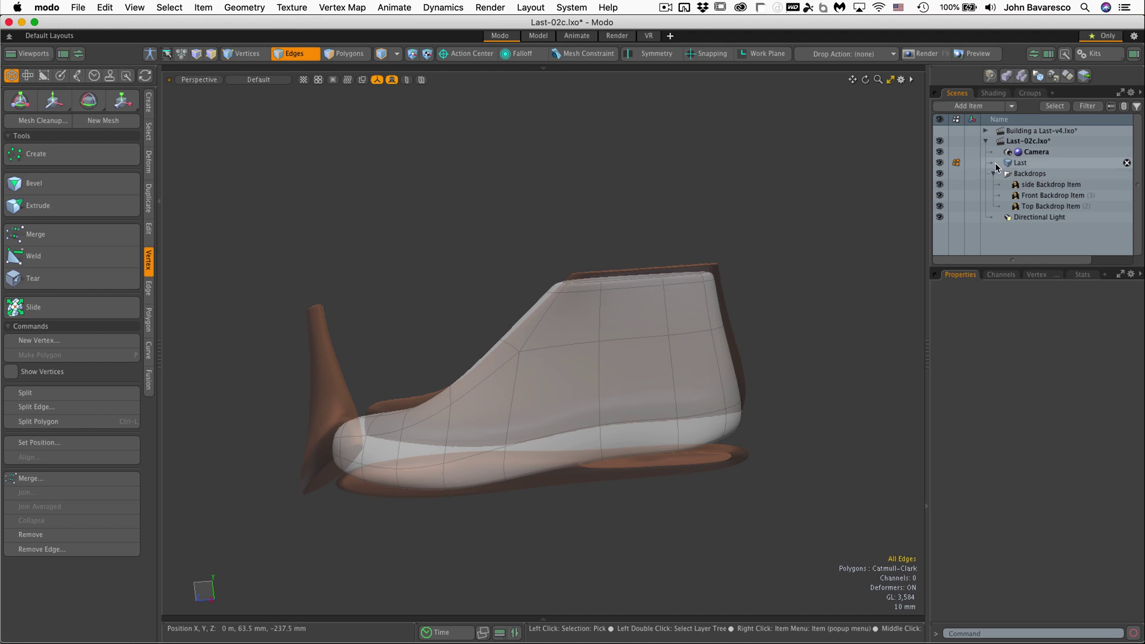
Step: Save Last-02c.lxo and subdivide the whole last once using Catmull-Clark
key("super+s")
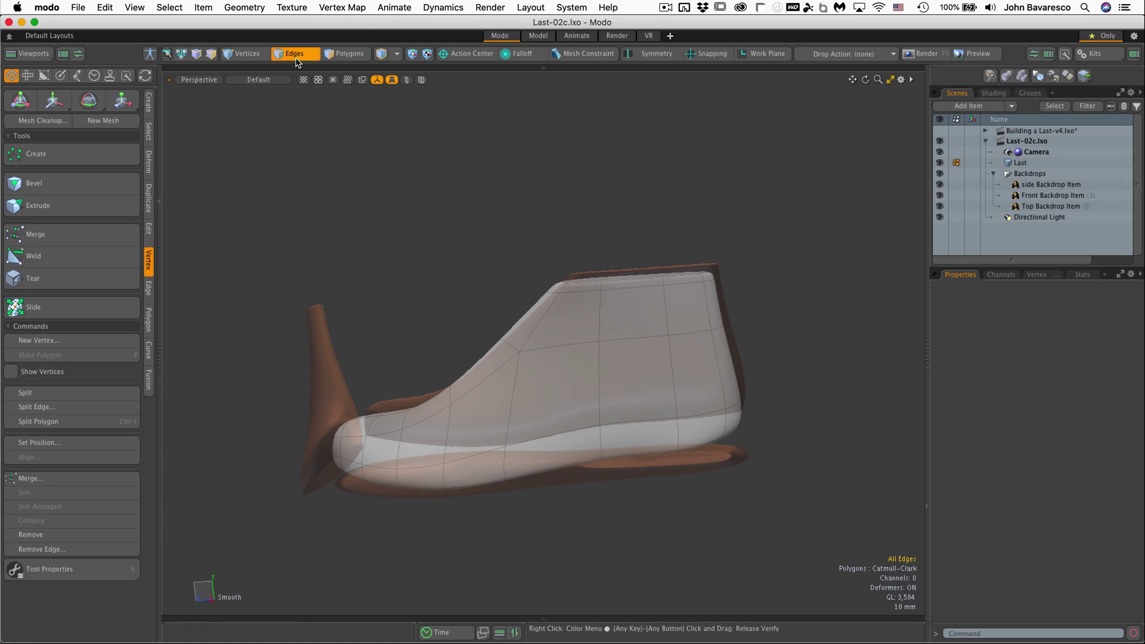
key("shift+d")
left_click(581, 333)
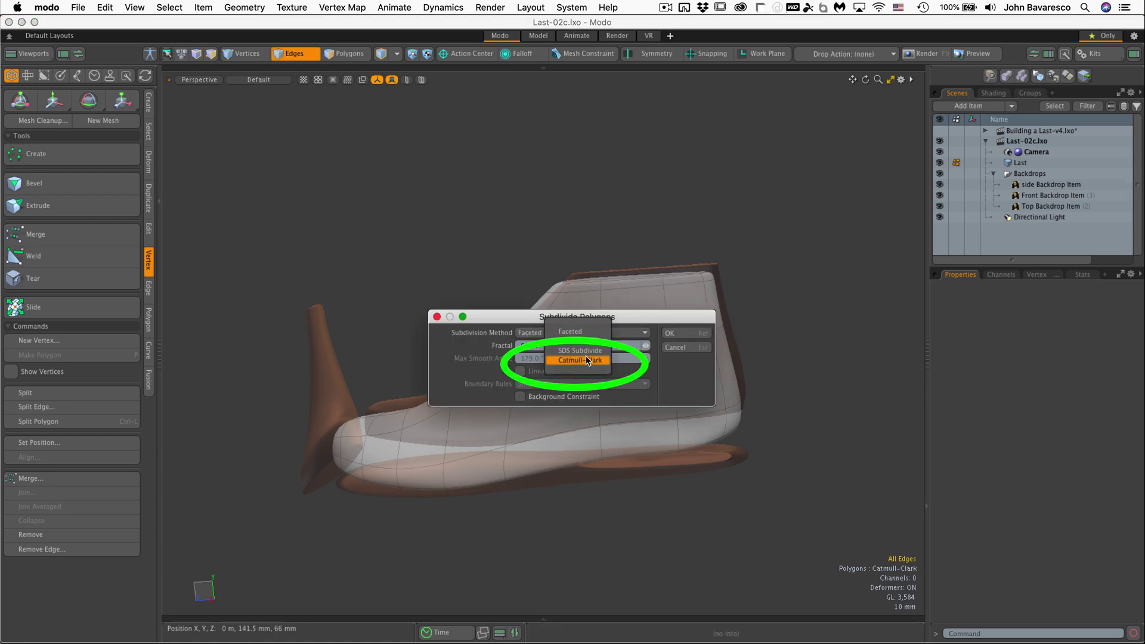
left_click(586, 355)
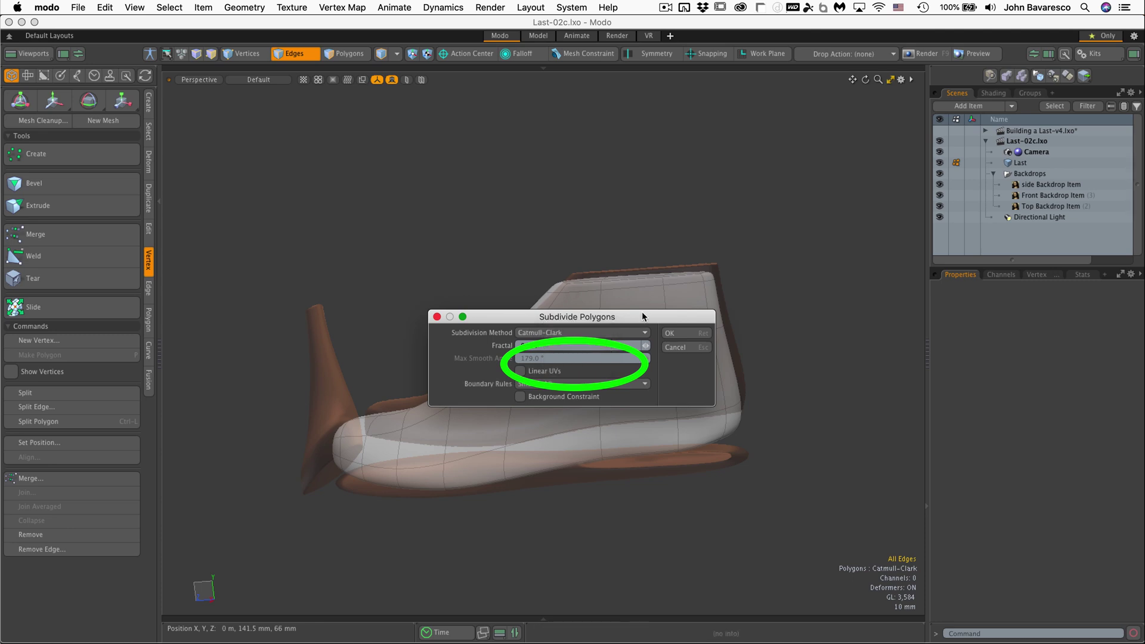
left_click_drag(641, 311, 471, 160)
left_click(523, 183)
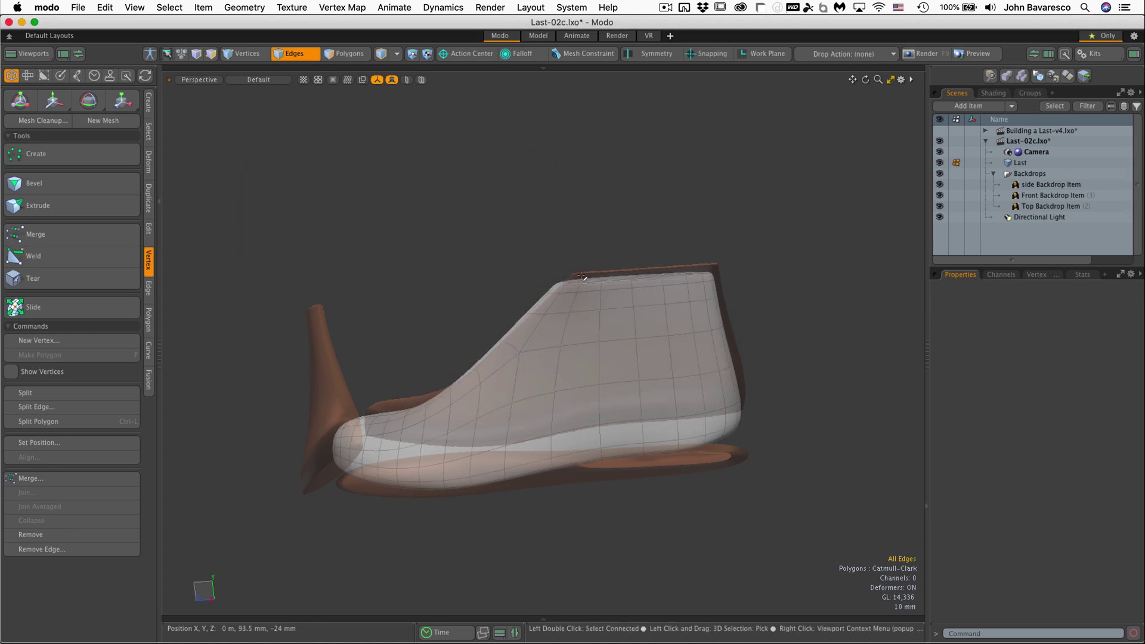